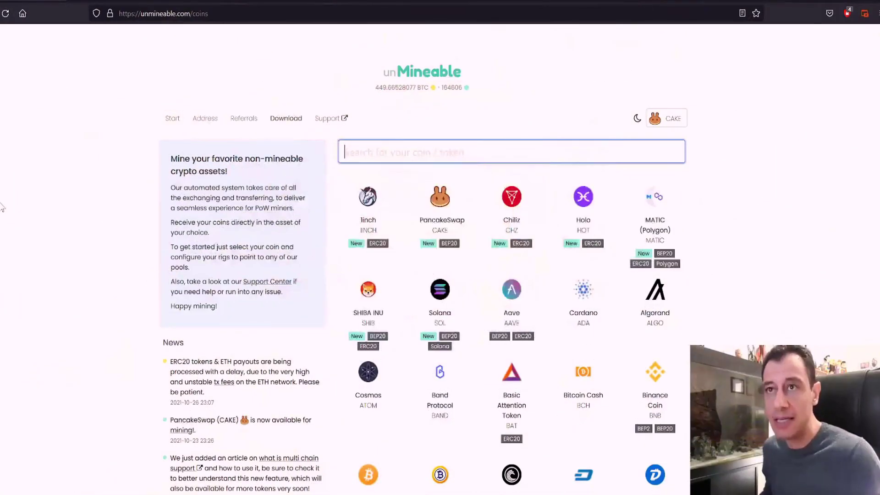
- Highlight the 2021-10-23 date under the news item announcing PancakeSwap (CAKE) mining
scroll(268, 418, down, 2)
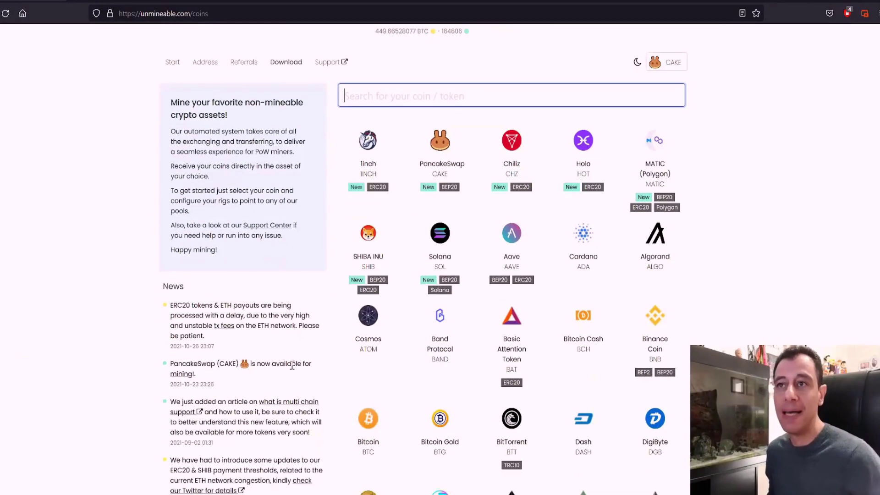
drag(199, 385, 173, 385)
scroll(450, 291, up, 2)
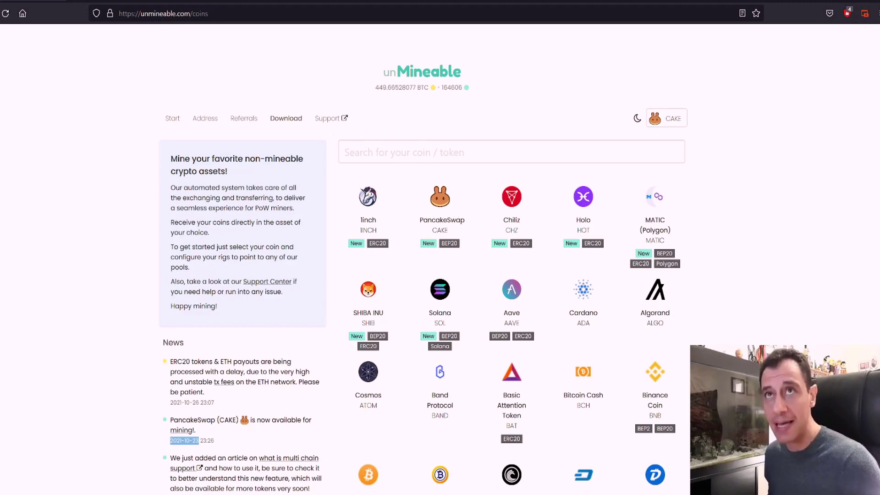
- On CoinMarketCap's PancakeSwap page, set the price chart to 1M and review CAKE live data
key(ctrl+Tab)
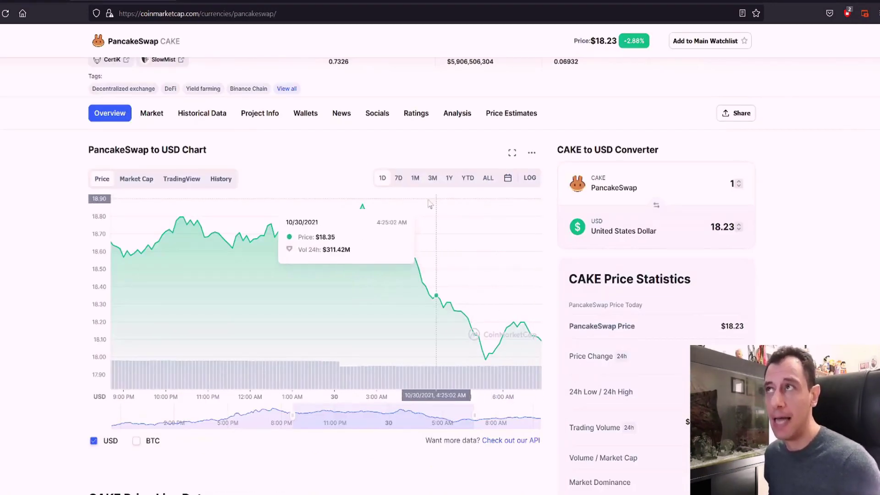
scroll(31, 202, up, 5)
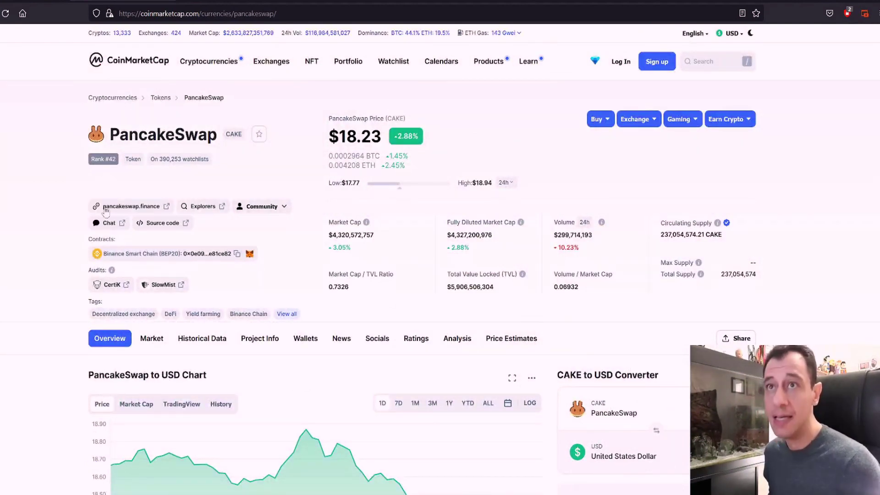
scroll(418, 330, down, 3)
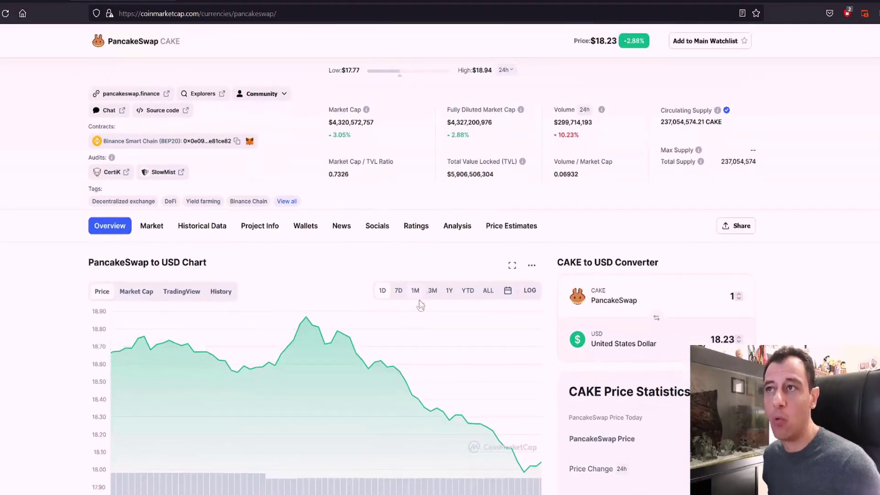
click(415, 291)
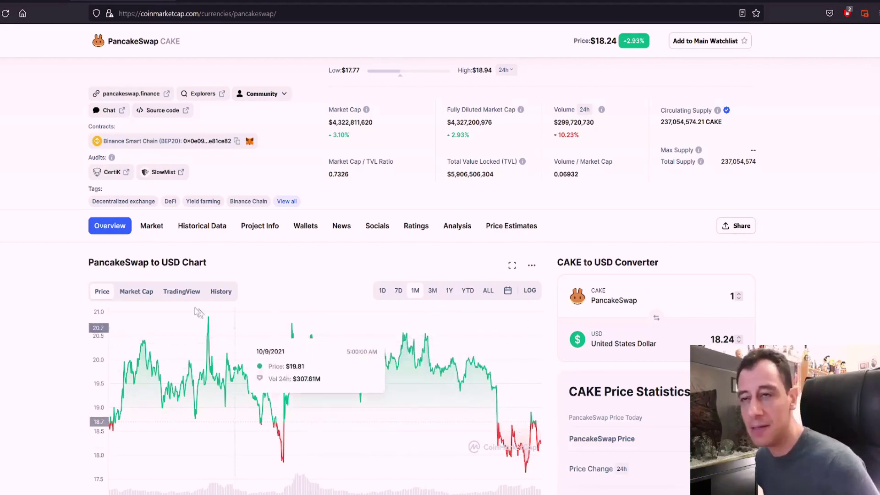
scroll(94, 388, down, 8)
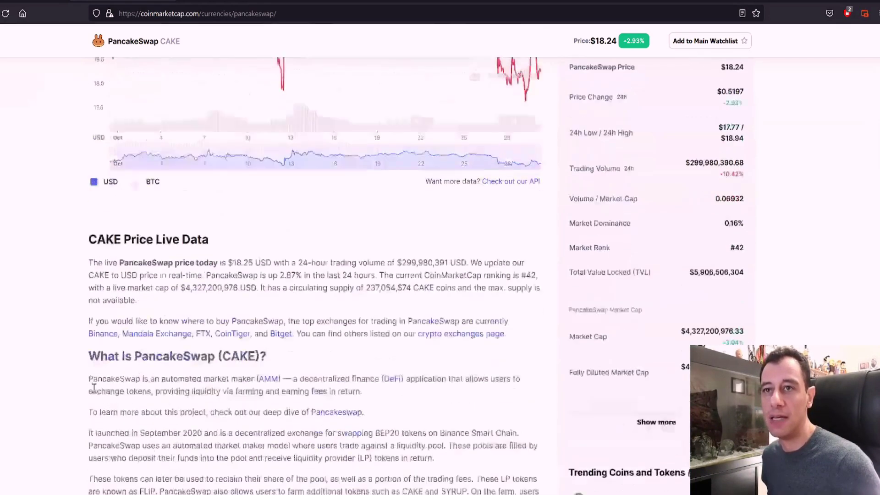
scroll(138, 321, down, 5)
scroll(163, 286, up, 2)
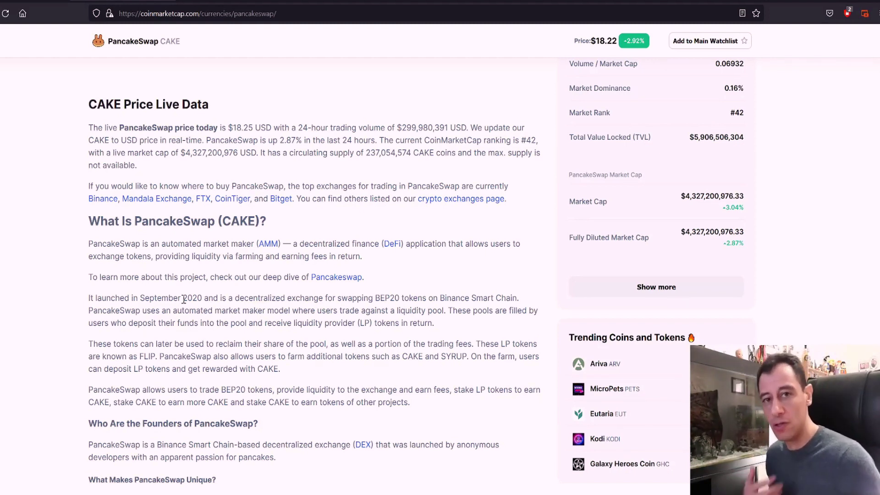
- Open unMineable's PancakeSwap (CAKE) page and enter 472 mh in the Past 24hr profitability calculator
key(ctrl+shift+Tab)
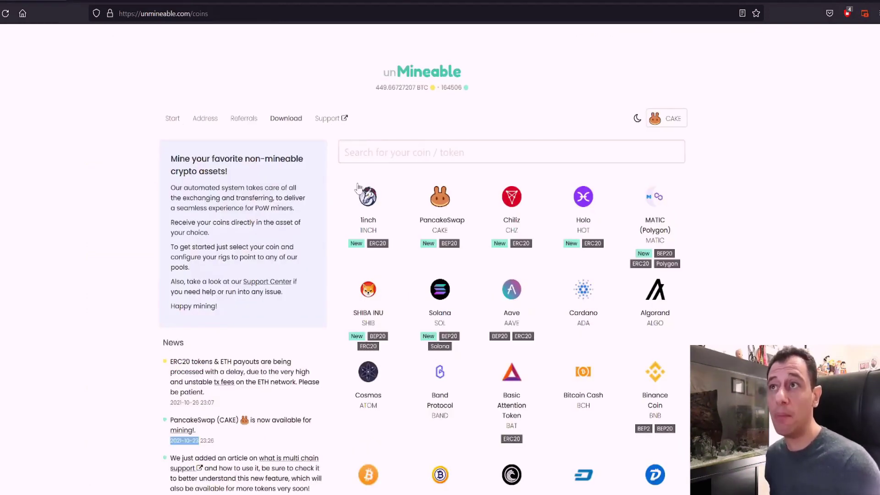
click(464, 244)
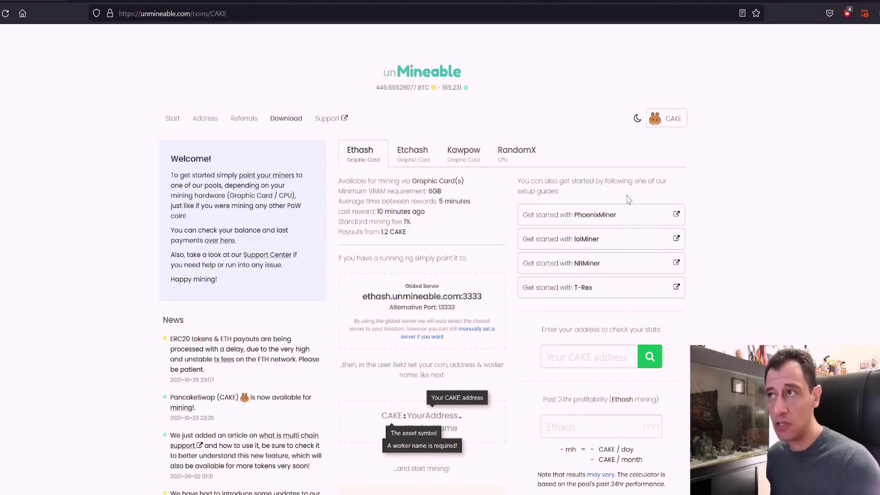
scroll(586, 395, down, 3)
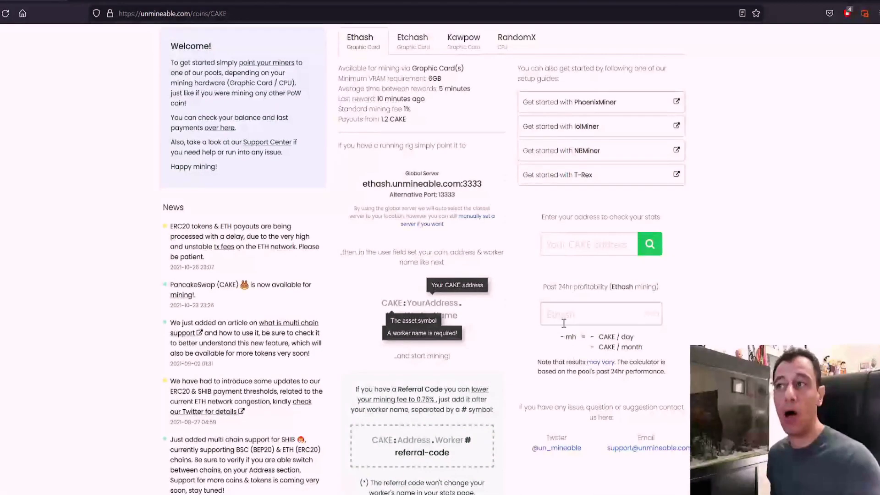
click(564, 323)
text(4)
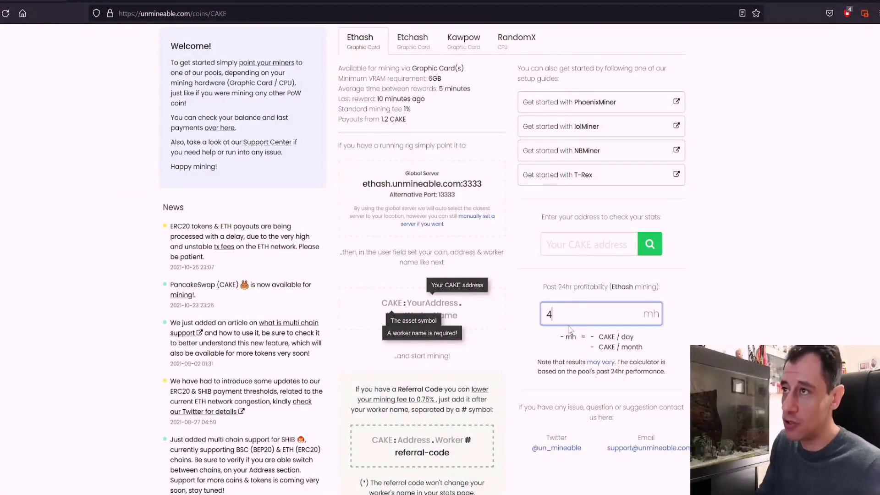
text(72)
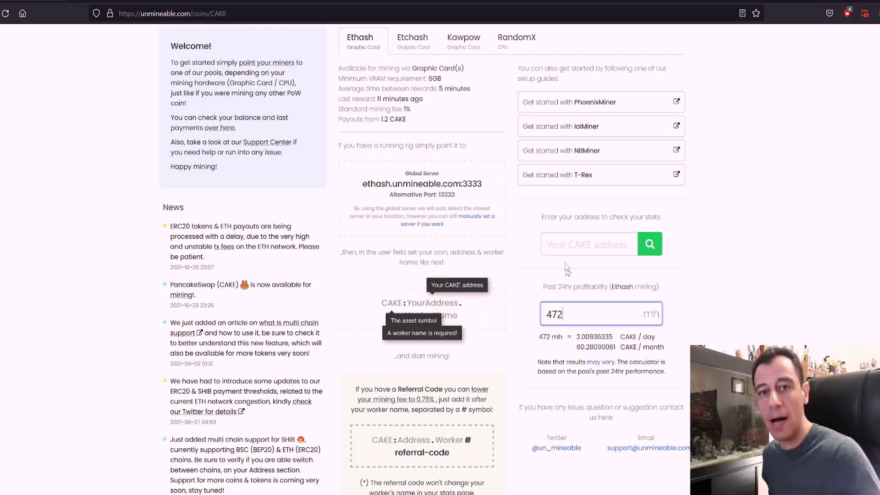
scroll(429, 281, up, 1)
scroll(429, 282, up, 3)
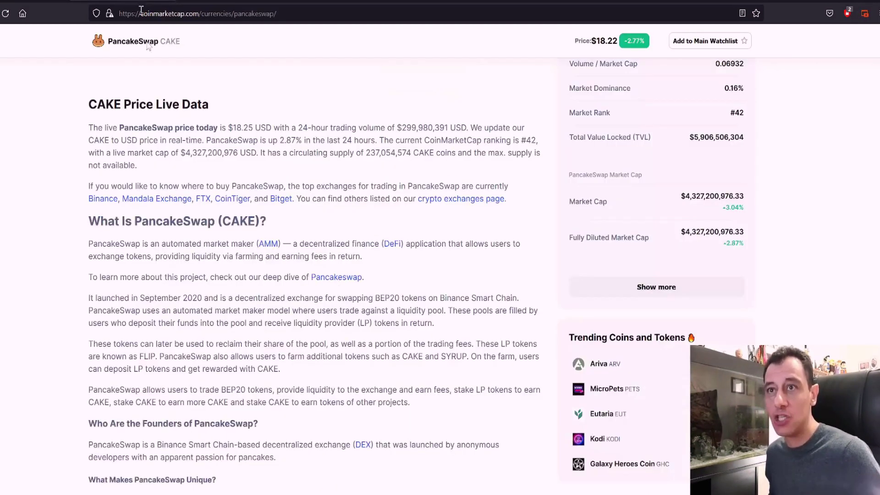
scroll(102, 330, down, 5)
scroll(102, 330, down, 10)
scroll(115, 304, down, 12)
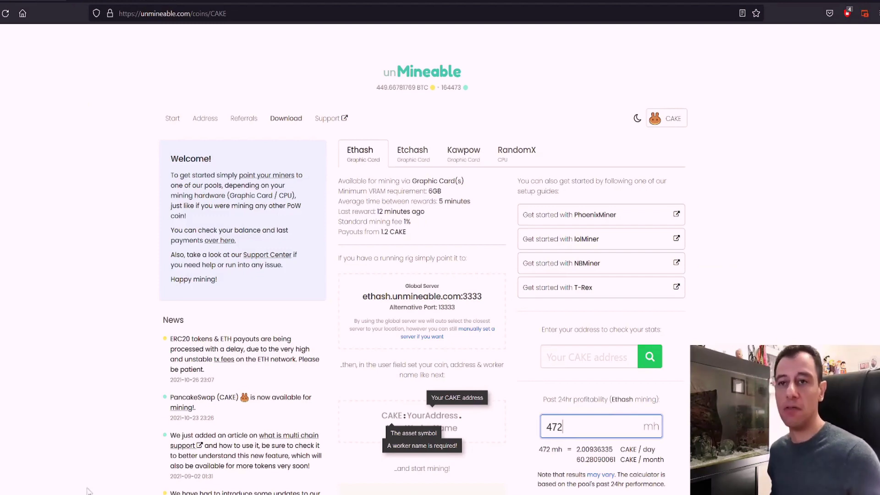
- Place the Phoenix_UnMineableDoge.bat Notepad window over the CAKE page beside the ethash.unmineable.com:3333 details
key(alt+Tab)
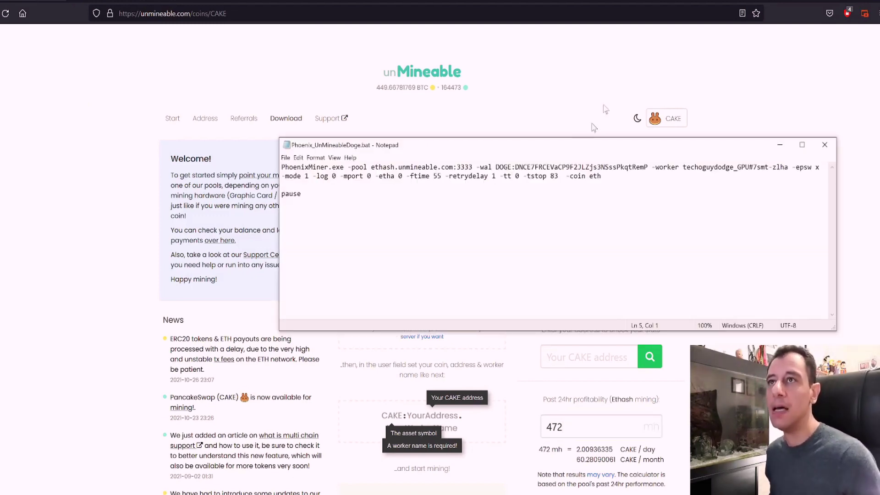
drag(544, 149, 718, 152)
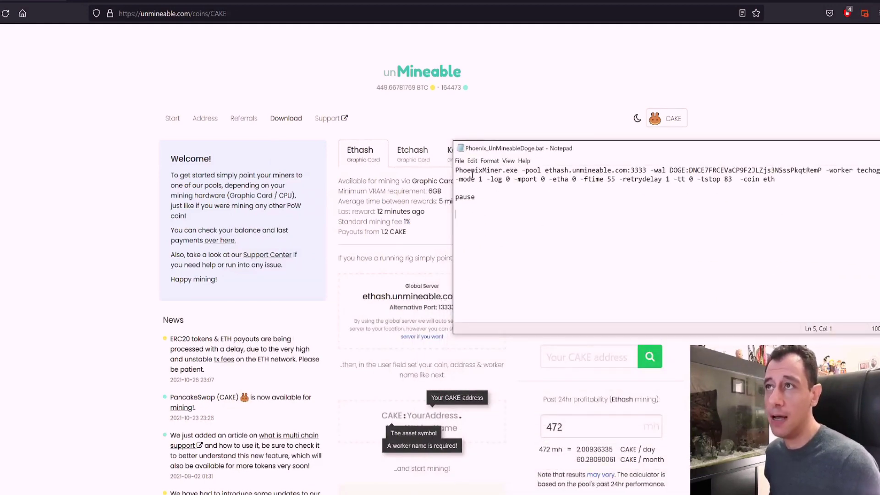
drag(577, 154, 618, 133)
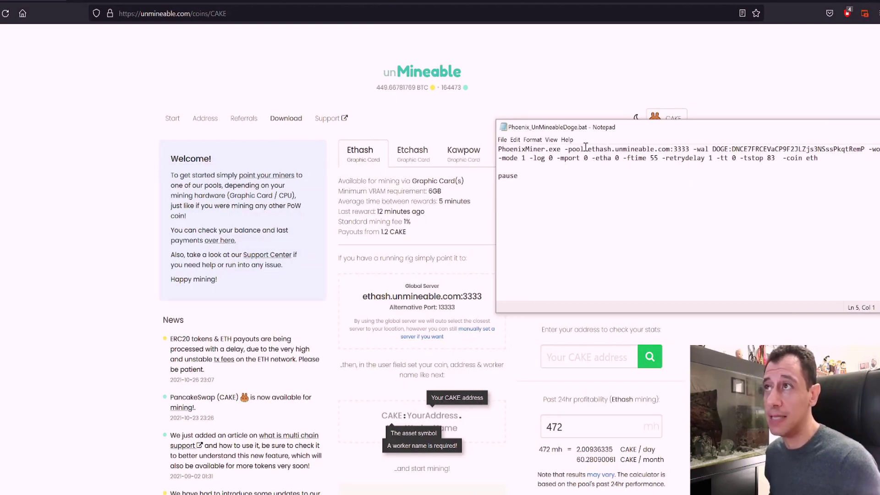
drag(590, 150, 672, 141)
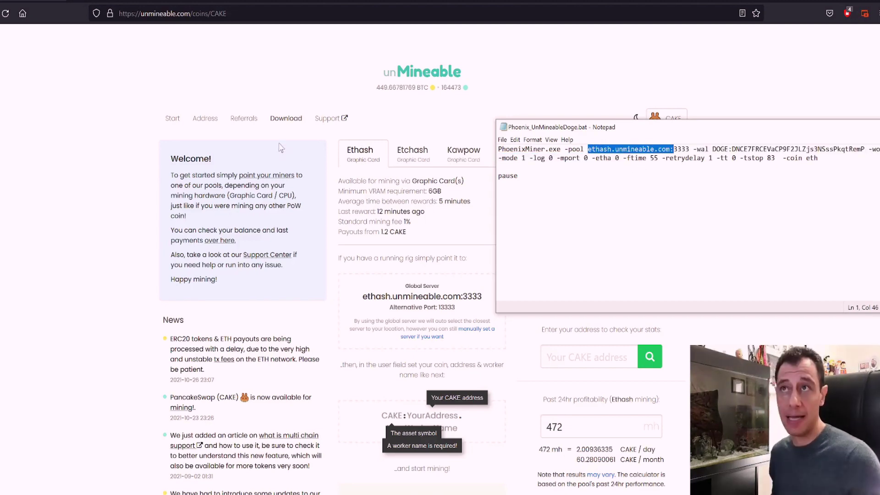
drag(569, 130, 464, 214)
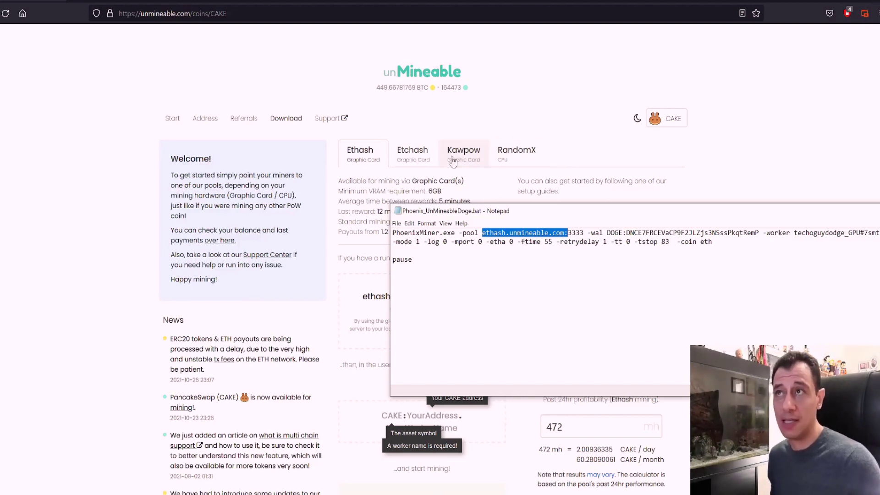
drag(449, 215, 125, 355)
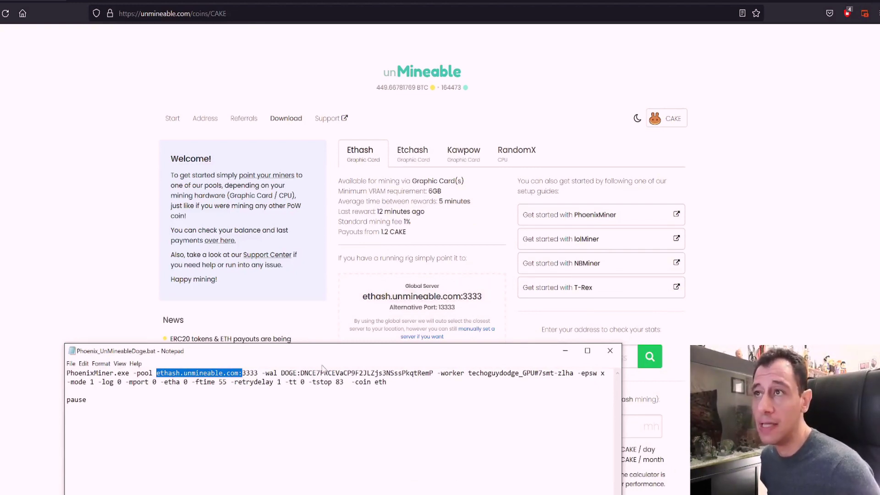
drag(315, 363, 414, 157)
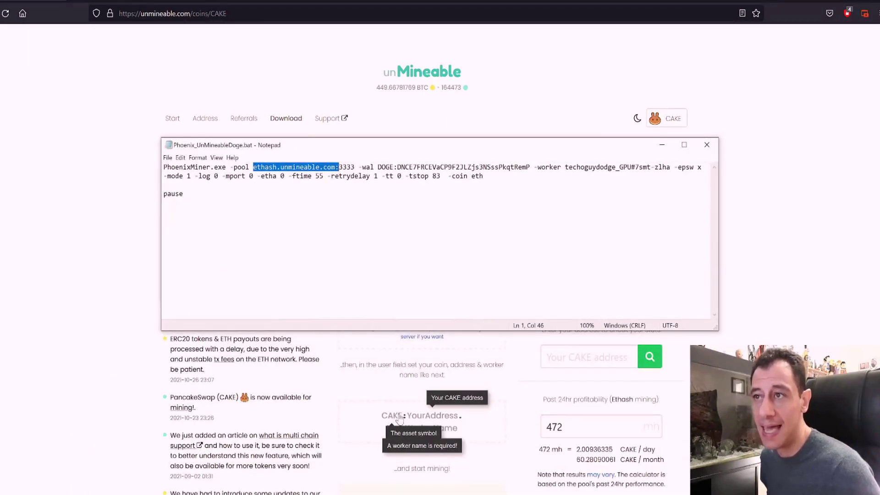
- Change the -wal coin prefix from DOGE to CAKE in the script
click(393, 168)
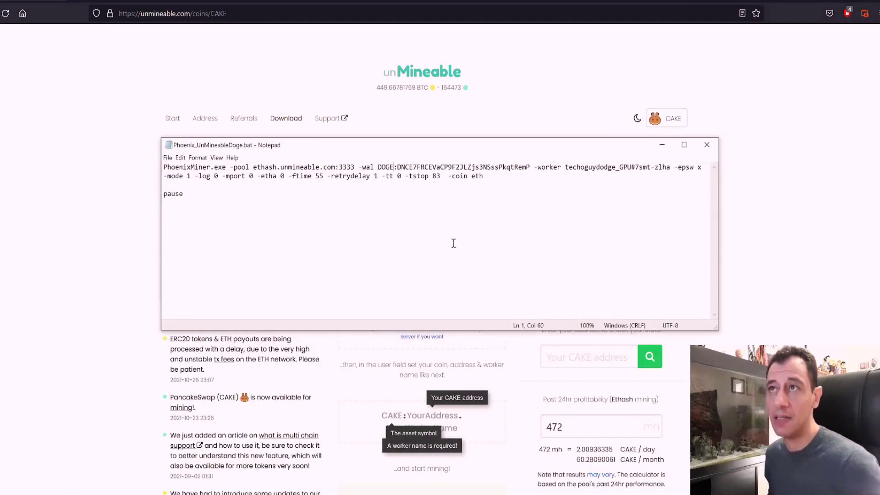
key(BackSpace)
key(BackSpace)
key(BackSpace)
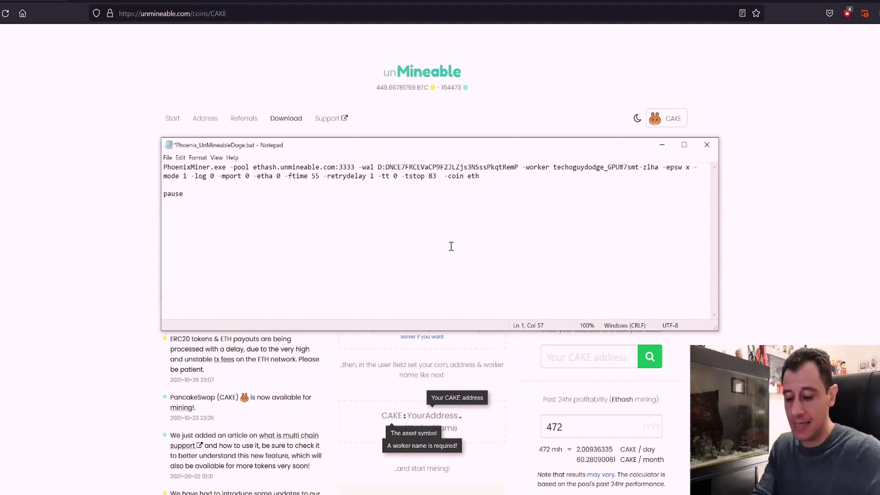
key(BackSpace)
text(CAK)
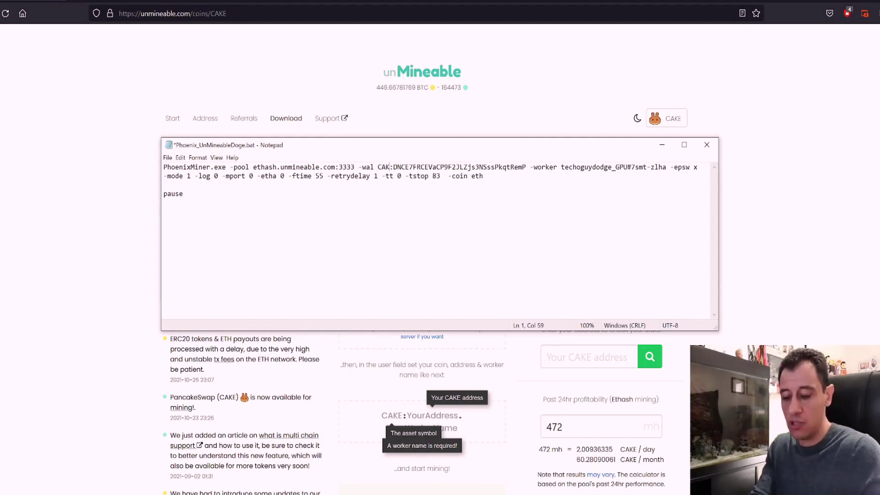
text(E)
key(shift+Down)
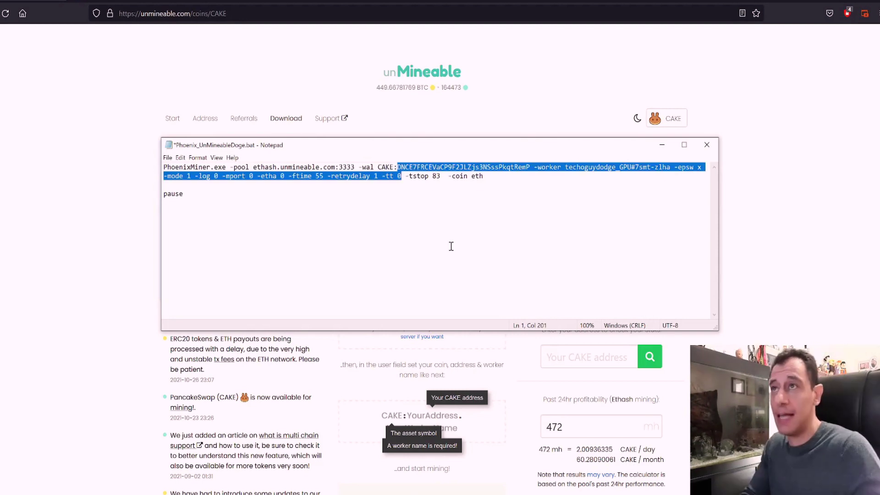
key(shift+Up)
key(Right)
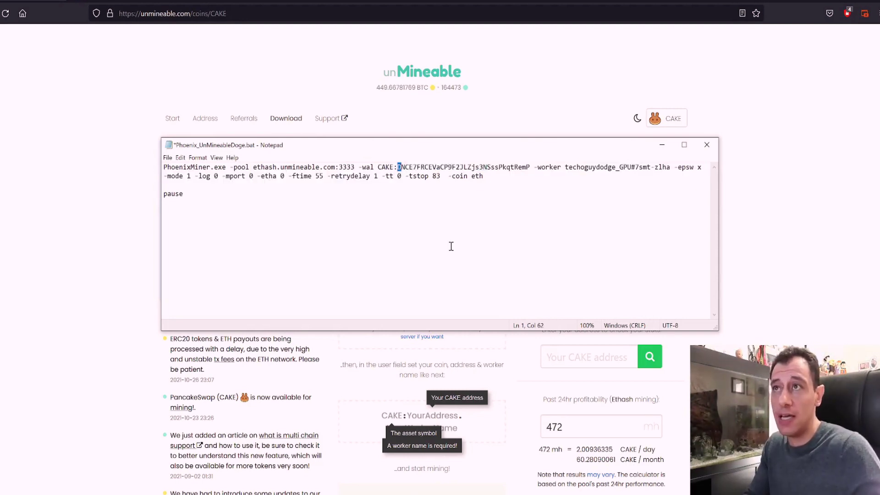
key(shift+Right)
key(shift+Right)
key(shift+Right)
key(shift+Right)
key(shift+Right)
key(shift+Right)
key(shift+Right)
key(shift+Right)
key(shift+Right)
key(shift+Right)
key(shift+Right)
key(shift+Right)
key(shift+Right)
key(shift+Right)
key(shift+Right)
key(shift+Right)
key(shift+Right)
key(shift+Right)
key(shift+Right)
key(shift+Right)
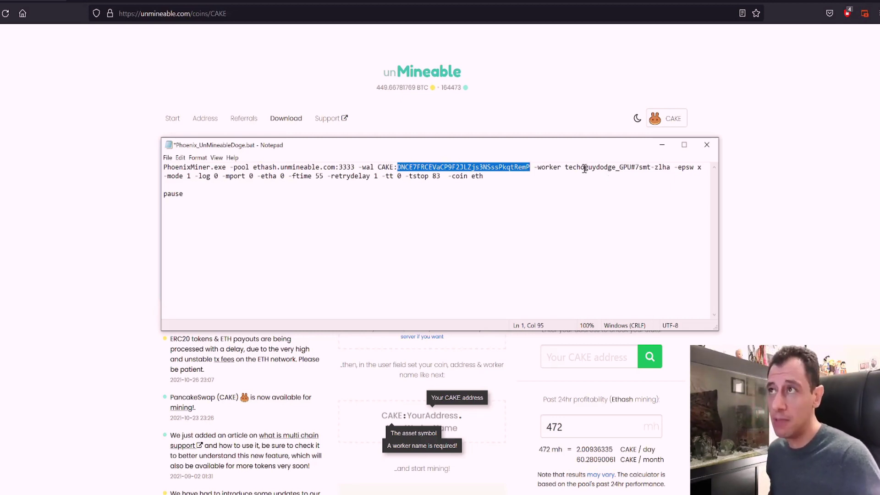
- Rename the worker from techoguydodge to techoguyCAKE
click(613, 168)
key(BackSpace)
key(BackSpace)
key(BackSpace)
key(BackSpace)
key(BackSpace)
text(CAKE)
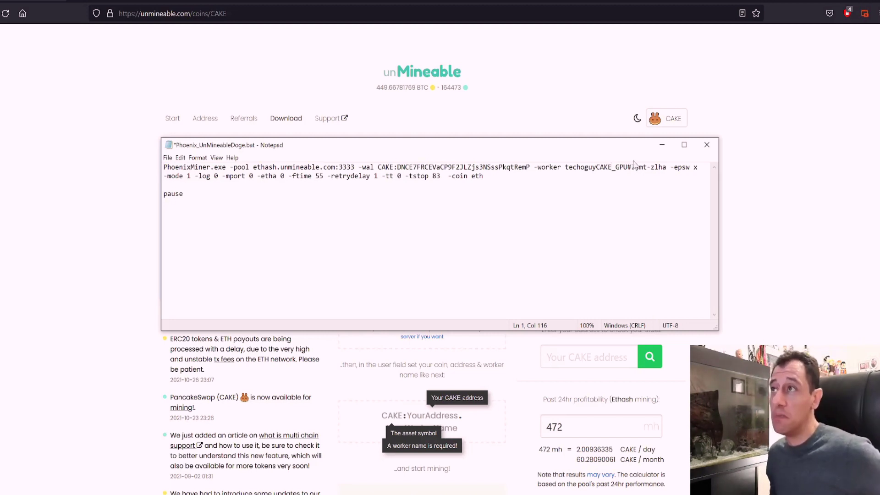
drag(627, 167, 674, 166)
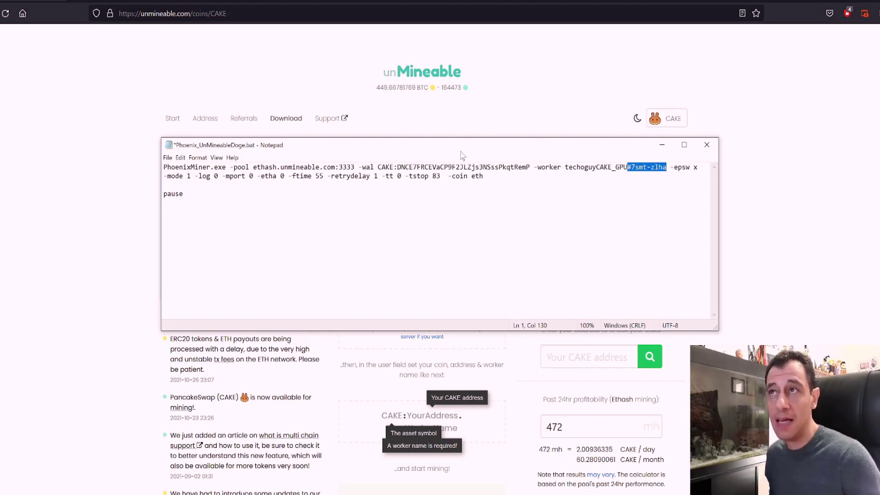
drag(463, 146, 524, 184)
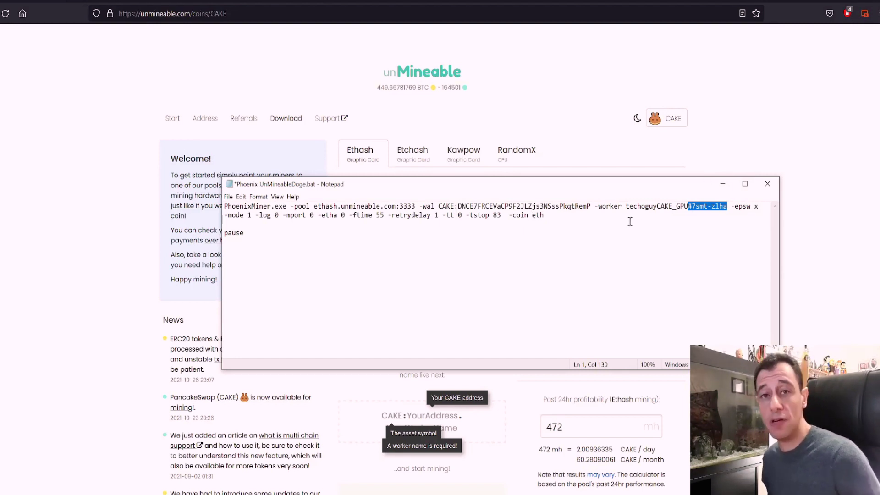
click(422, 223)
- Select the edited command line, then close the script without saving
drag(546, 214, 537, 216)
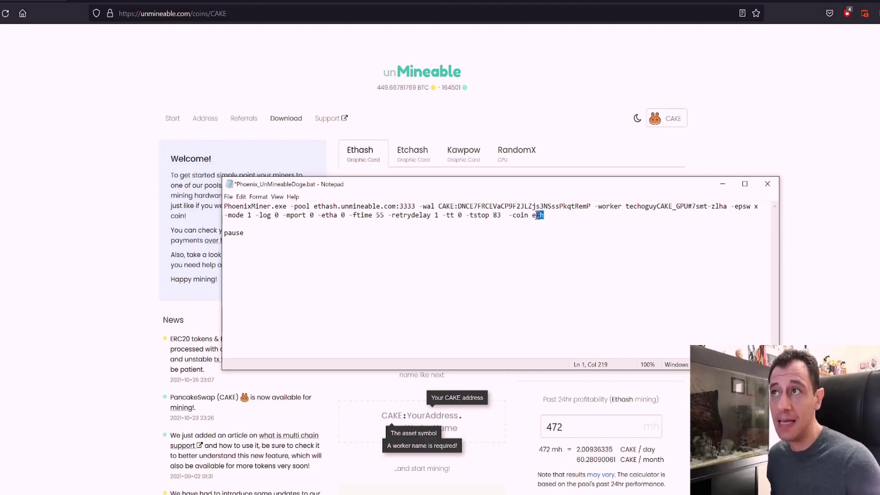
click(590, 207)
drag(590, 206, 224, 206)
click(768, 184)
click(438, 253)
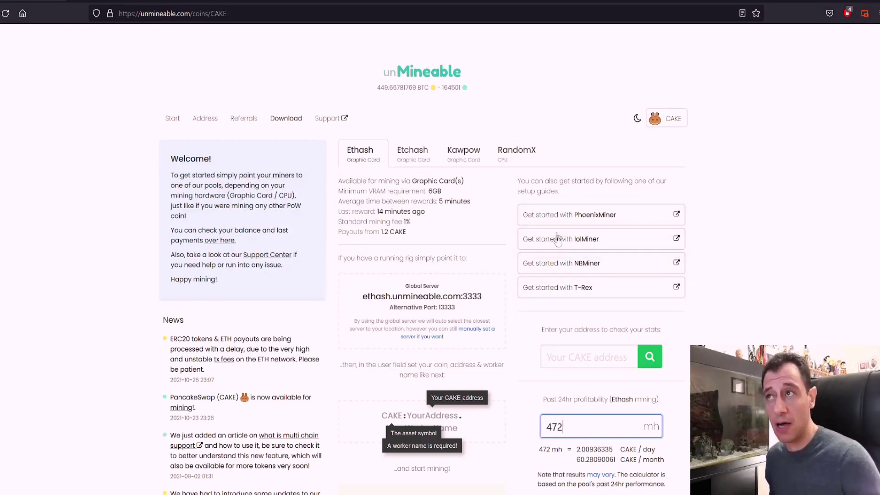
- Read through the 'Get started with T-Rex' guide, then go back to the CAKE mining page
click(568, 293)
scroll(243, 133, down, 2)
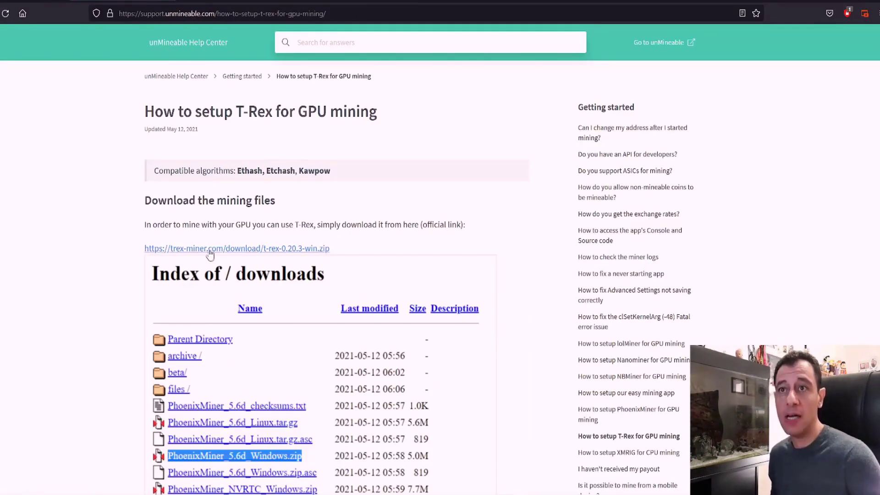
scroll(232, 246, down, 2)
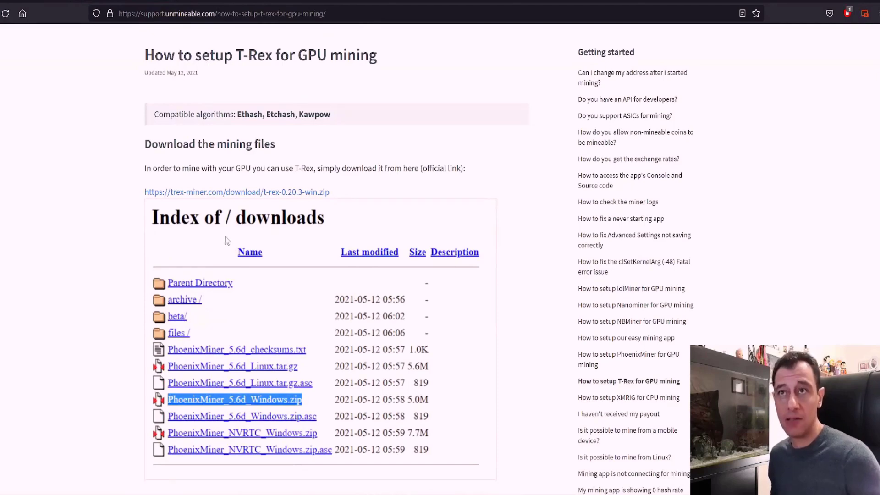
scroll(216, 293, down, 10)
scroll(211, 300, up, 3)
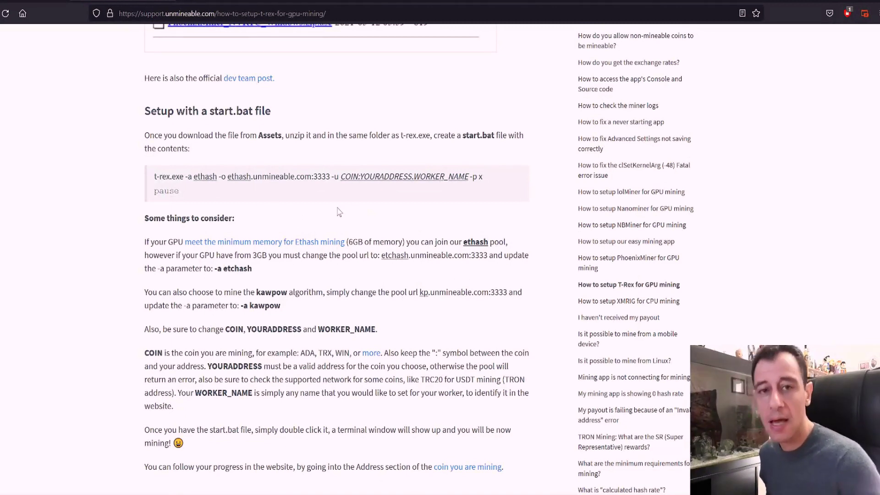
scroll(354, 240, up, 5)
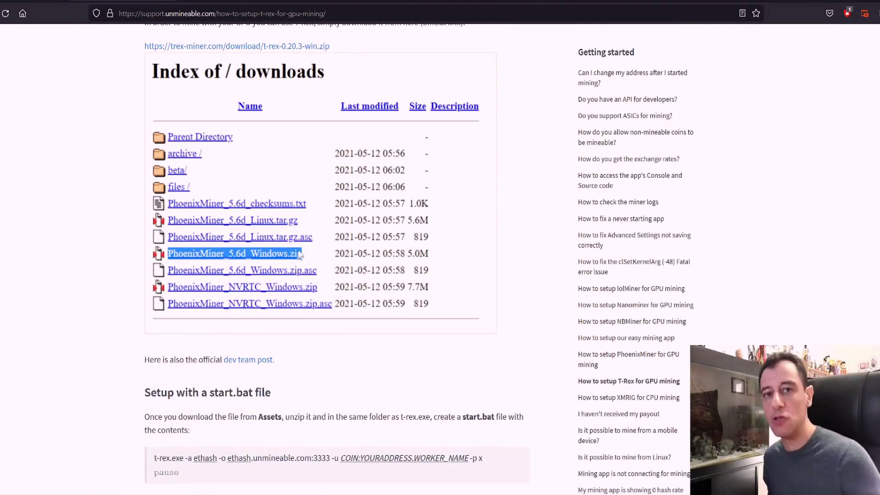
key(ctrl+shift+Tab)
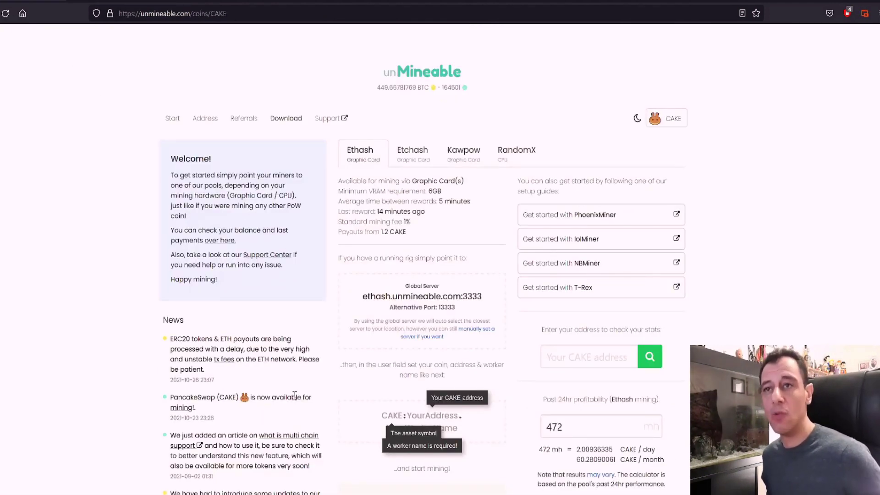
scroll(292, 395, down, 1)
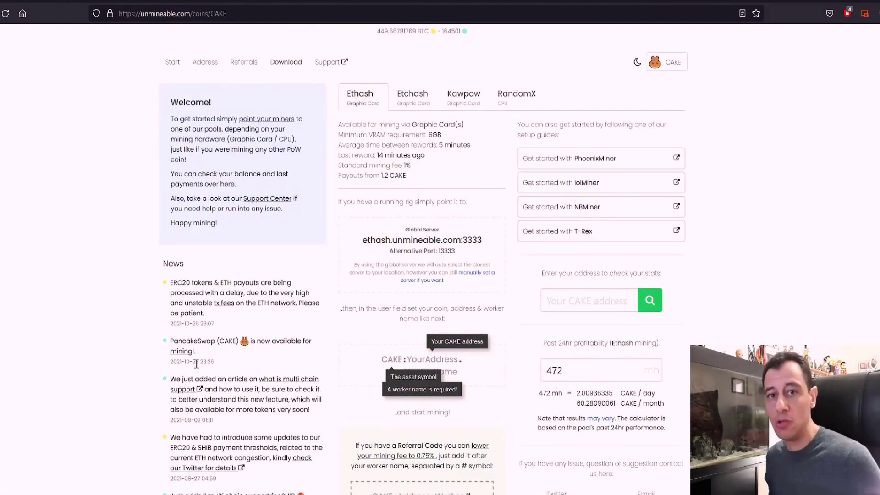